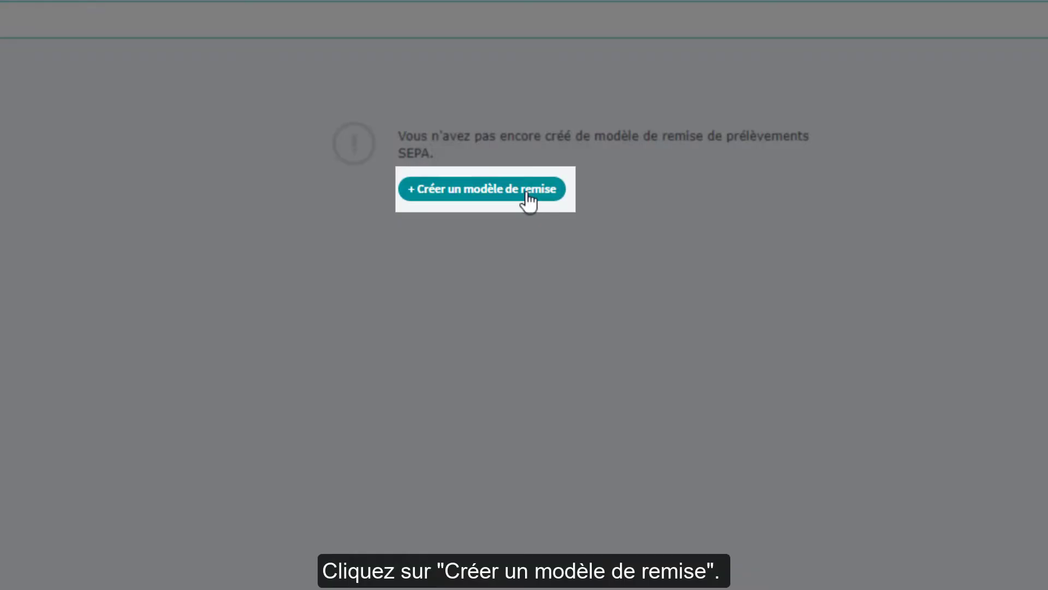
Step: Start a new direct-debit template crediting Compte1
left_click(528, 194)
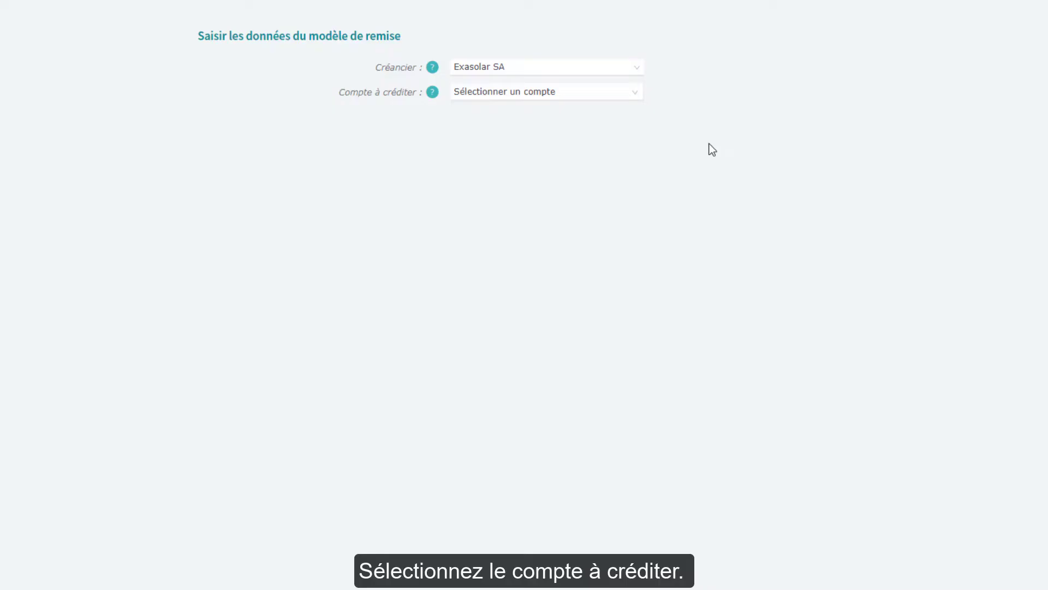
left_click(635, 100)
left_click(604, 140)
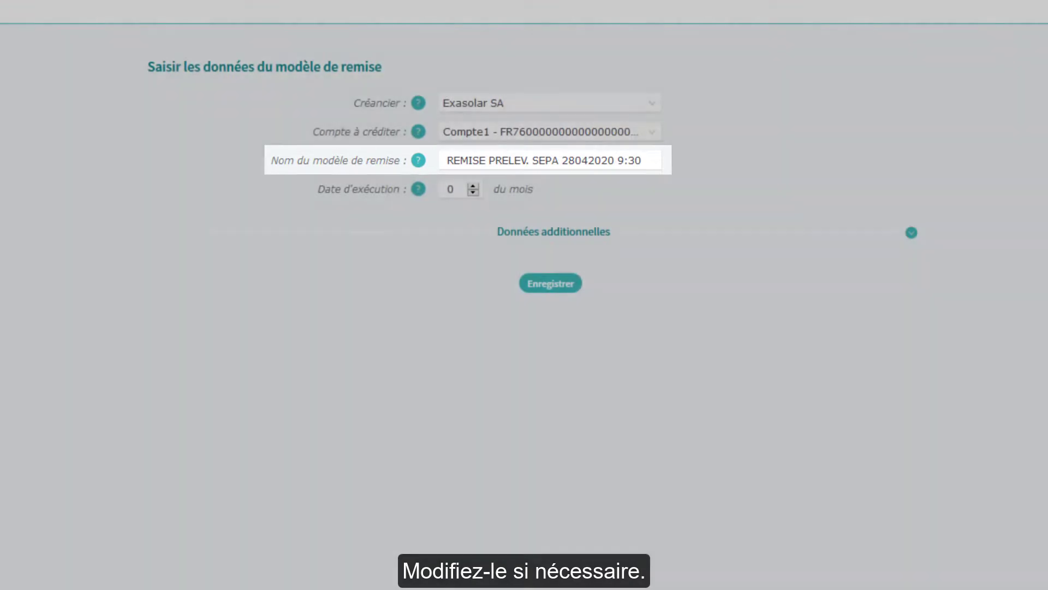
Step: Name the template 'Prélèvements au 5 du mois', set execution day 5, and save it
triple_click(643, 159)
key("BackSpace")
type("Prél")
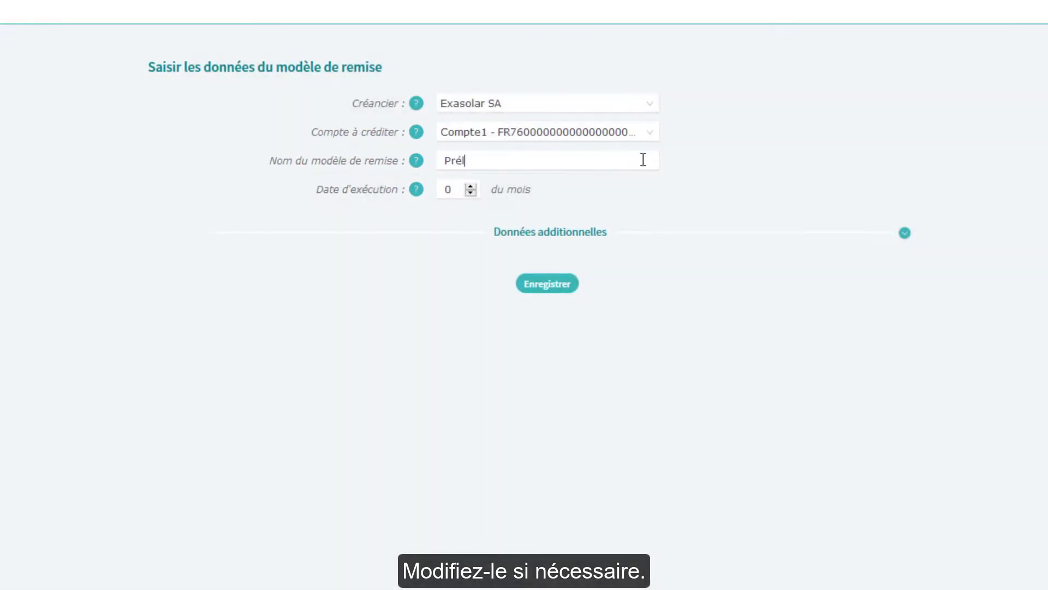
type("èvements au 5 du mois")
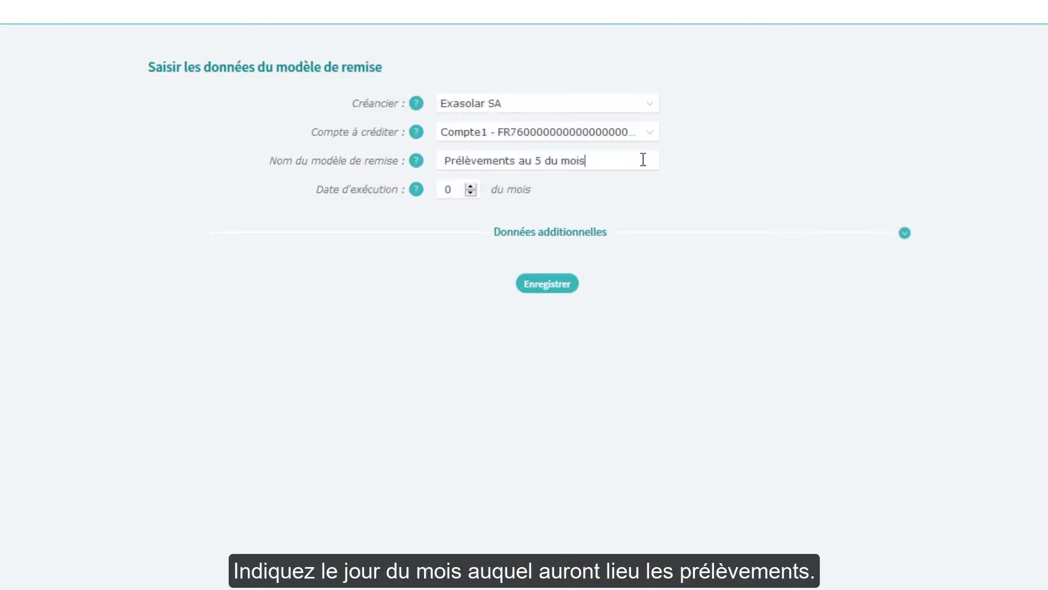
key("Tab")
type("5")
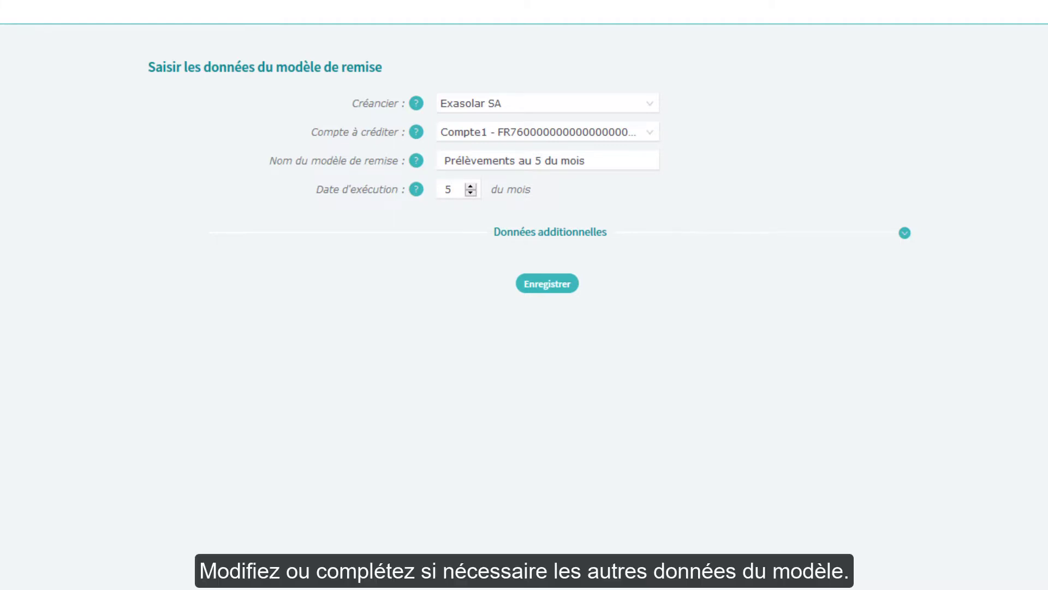
left_click(905, 233)
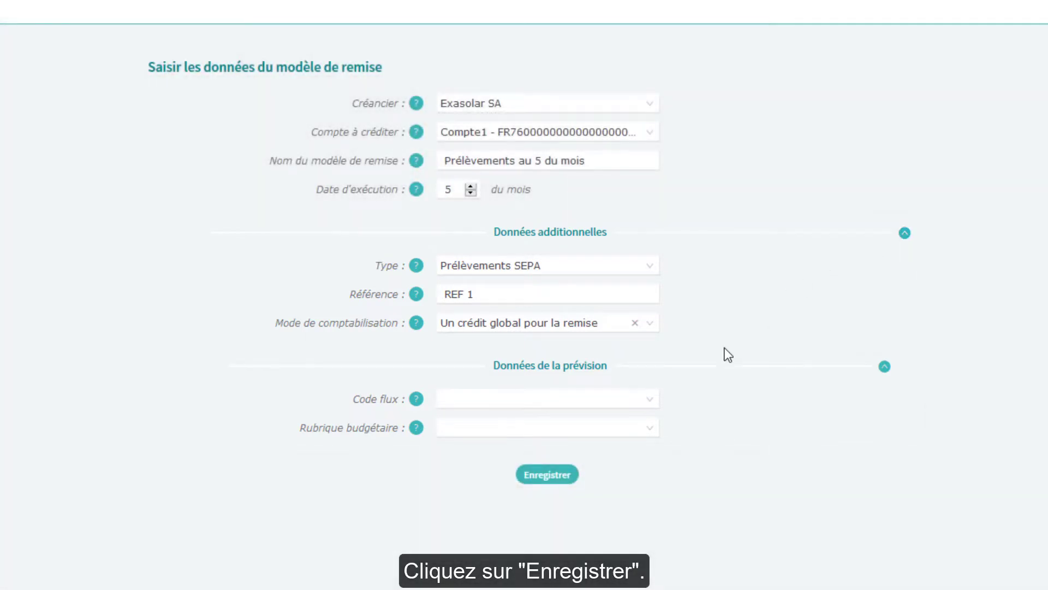
left_click(553, 478)
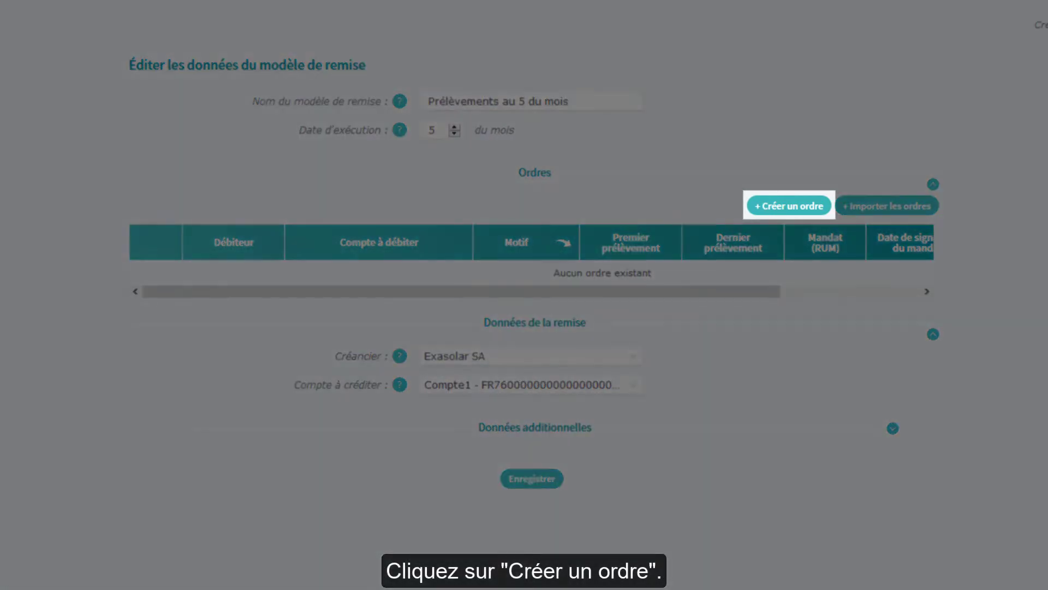
Step: Add an order with a new debtor Compte_client1 in the CLIE - Clients group
left_click(790, 206)
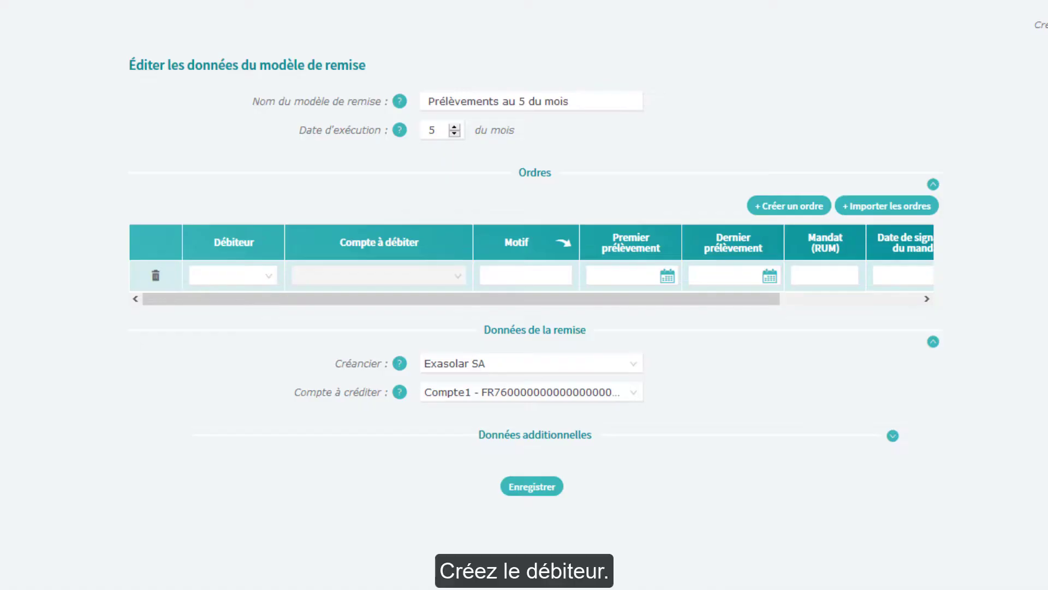
left_click(235, 275)
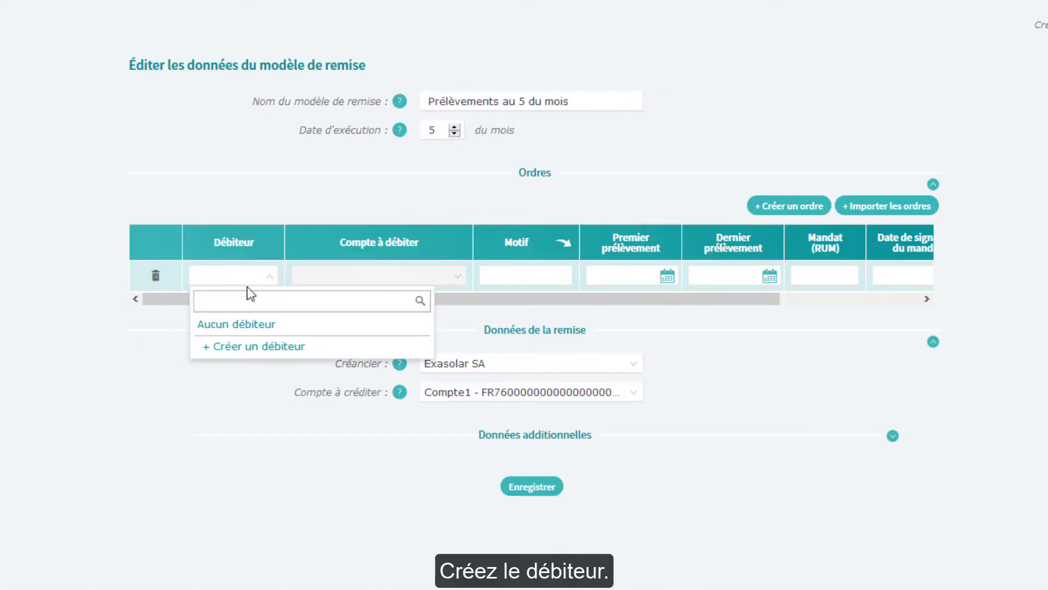
left_click(273, 353)
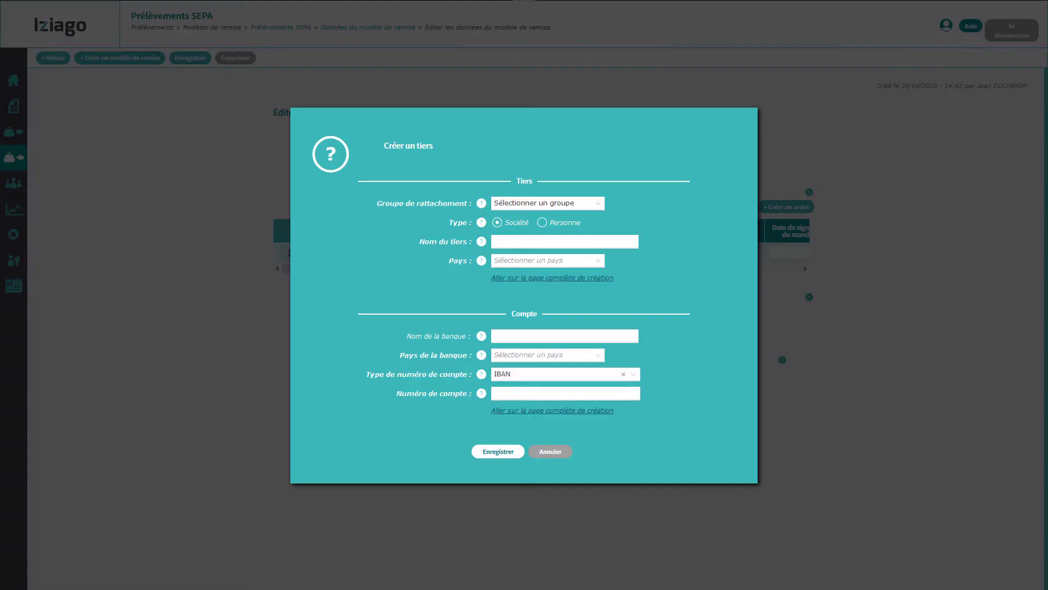
left_click(570, 205)
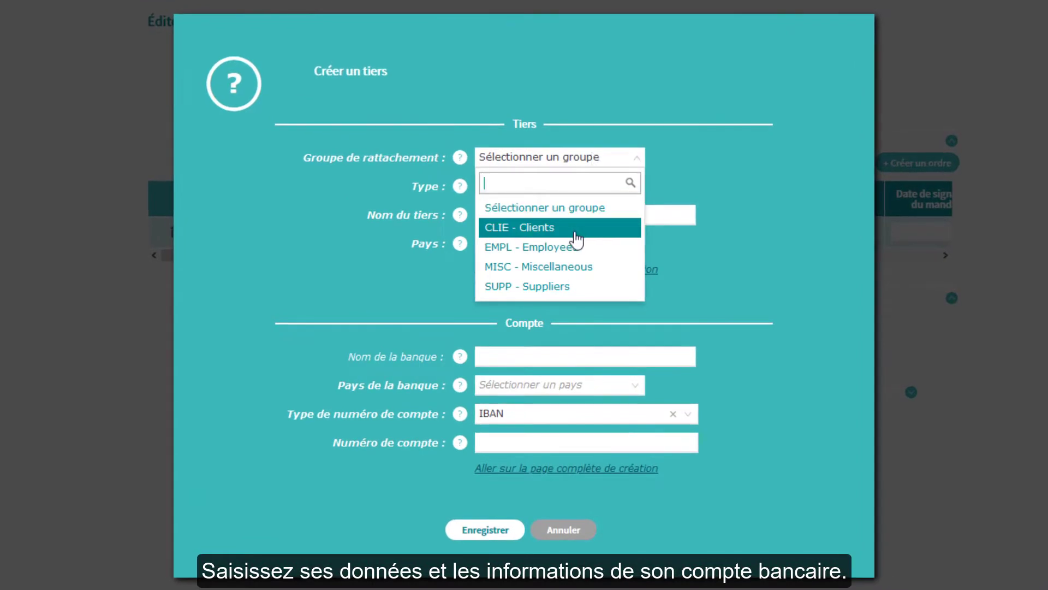
left_click(573, 234)
left_click(639, 214)
type("Compte_client1")
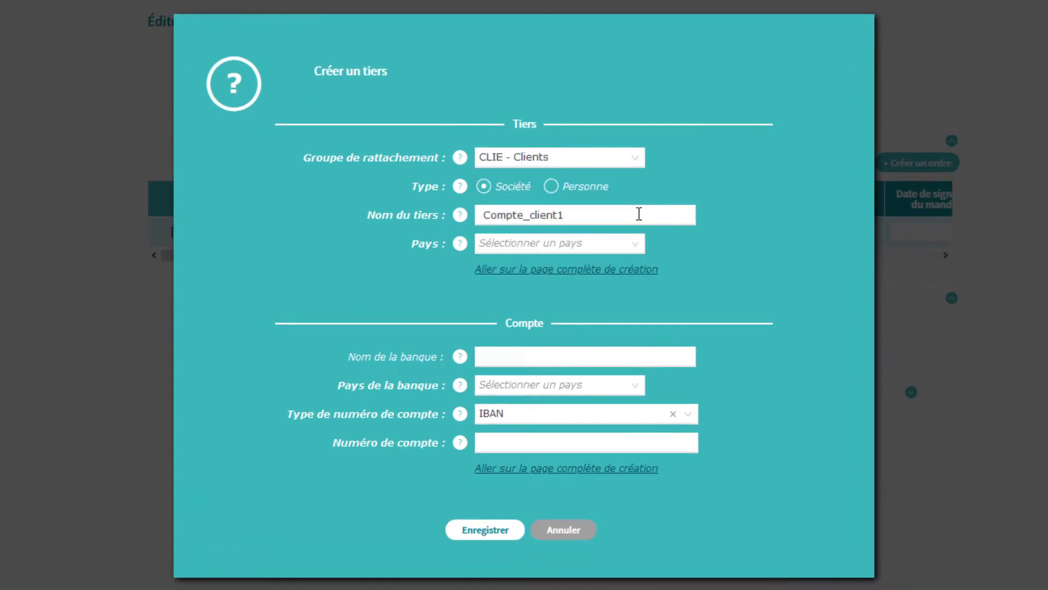
Step: Give the debtor country FR - France, bank Banque_client1 and the pasted IBAN, then save
left_click(637, 243)
type("fr")
left_click(565, 295)
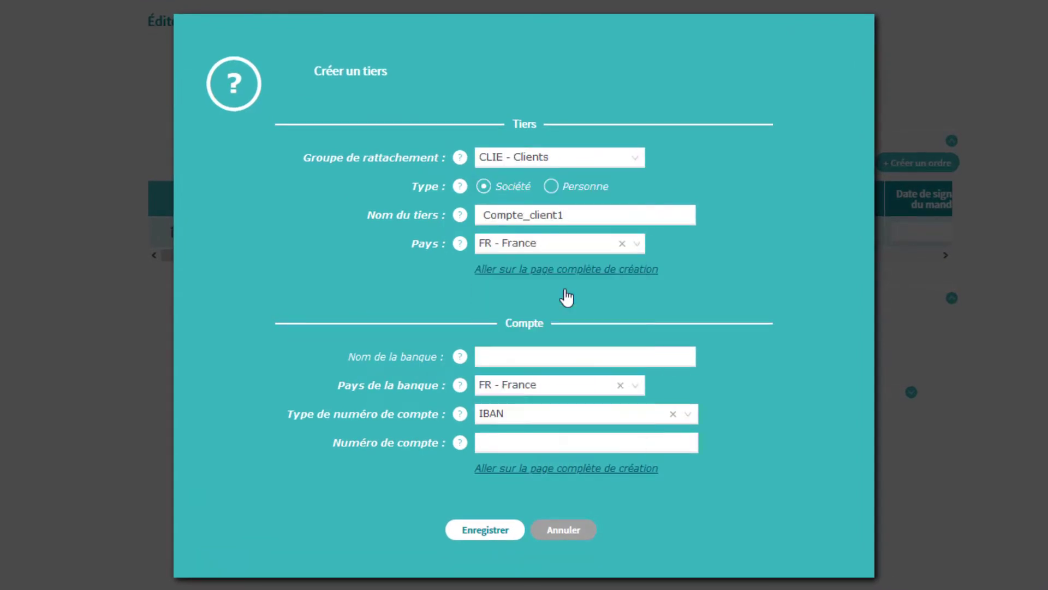
left_click(545, 356)
type("Banque_client1")
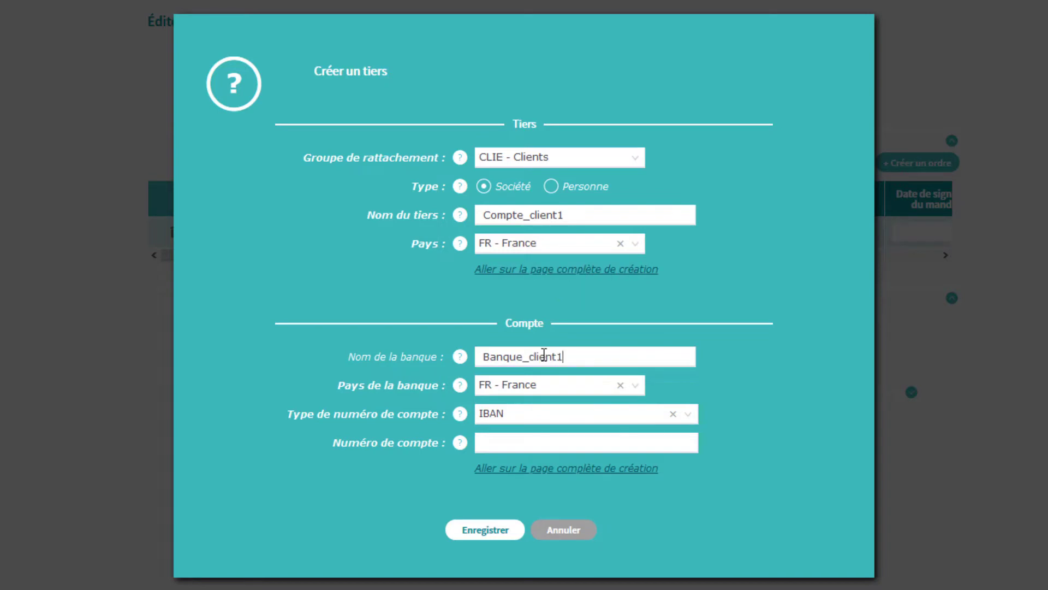
left_click(661, 440)
key("ctrl+v")
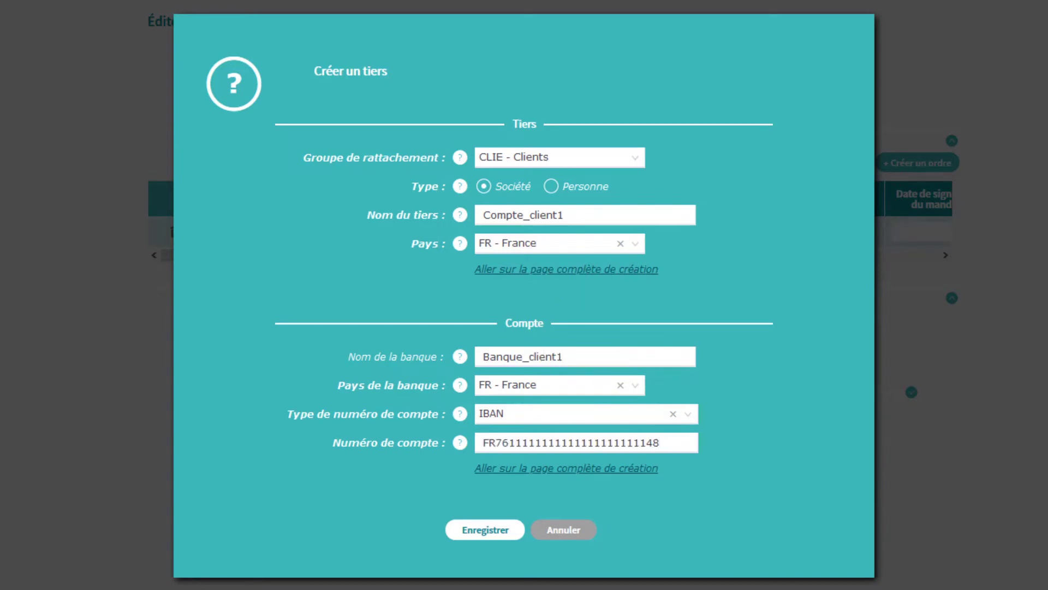
left_click(485, 532)
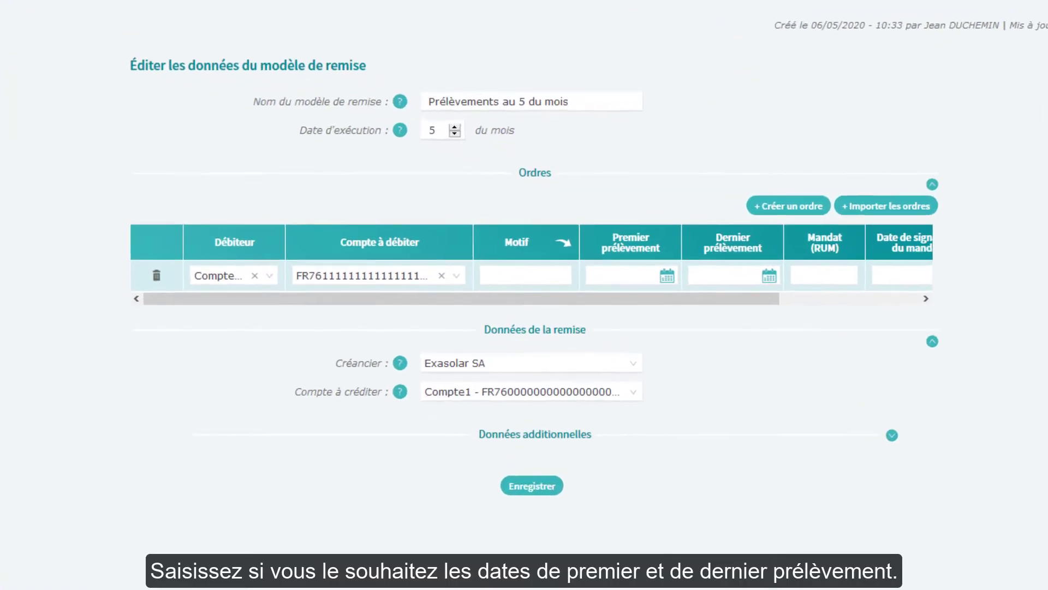
Step: Set the order's first direct debit date to 05/08/2020
left_click(668, 277)
left_click(696, 303)
left_click(699, 304)
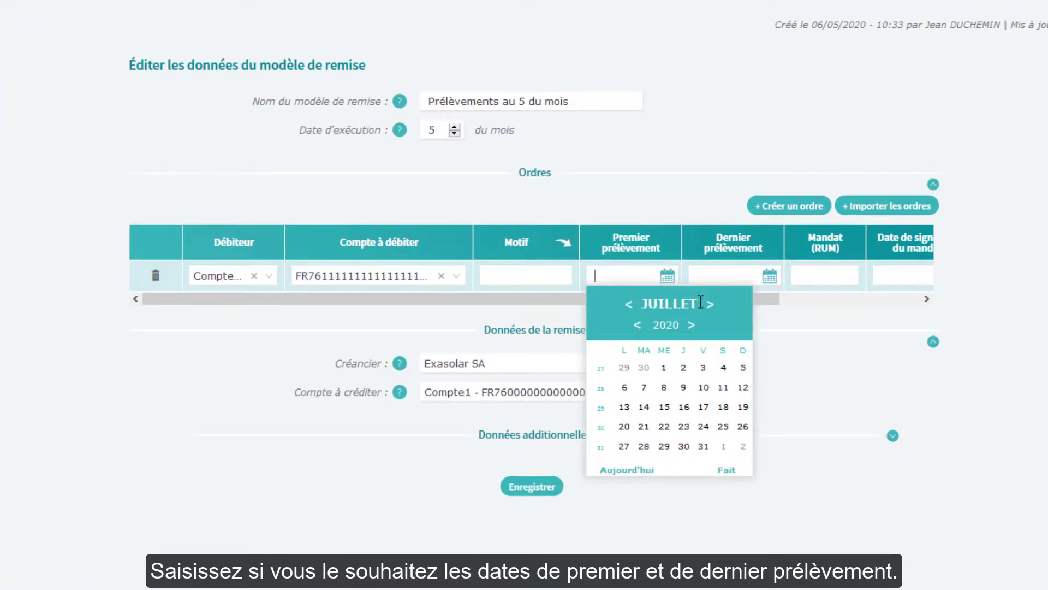
left_click(702, 303)
left_click(665, 386)
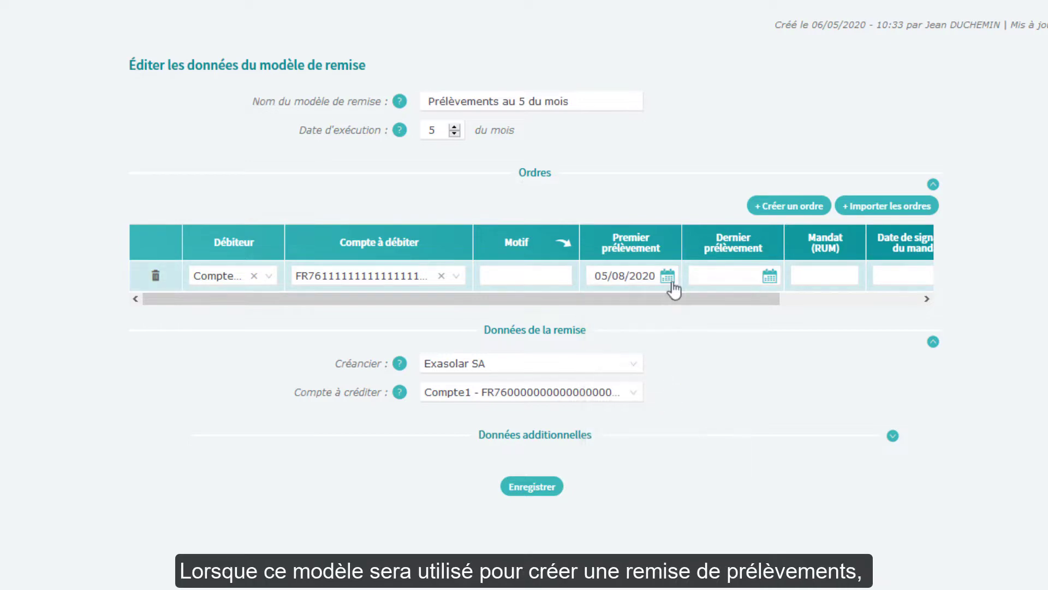
Step: Set the order's last direct debit date to 05/08/2021
left_click(770, 276)
left_click(799, 303)
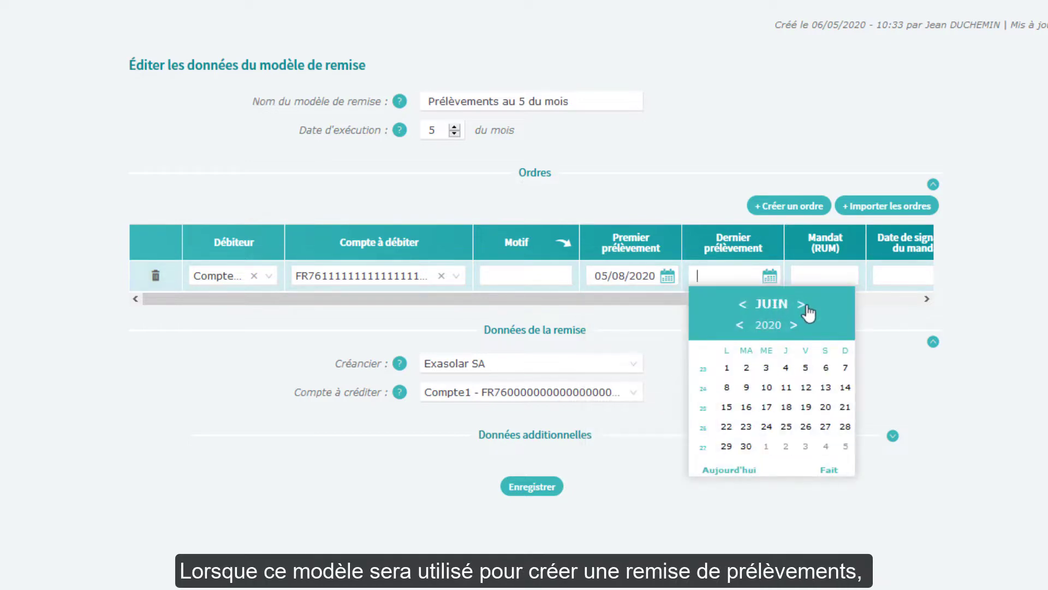
left_click(799, 304)
left_click(807, 304)
left_click(794, 325)
left_click(786, 387)
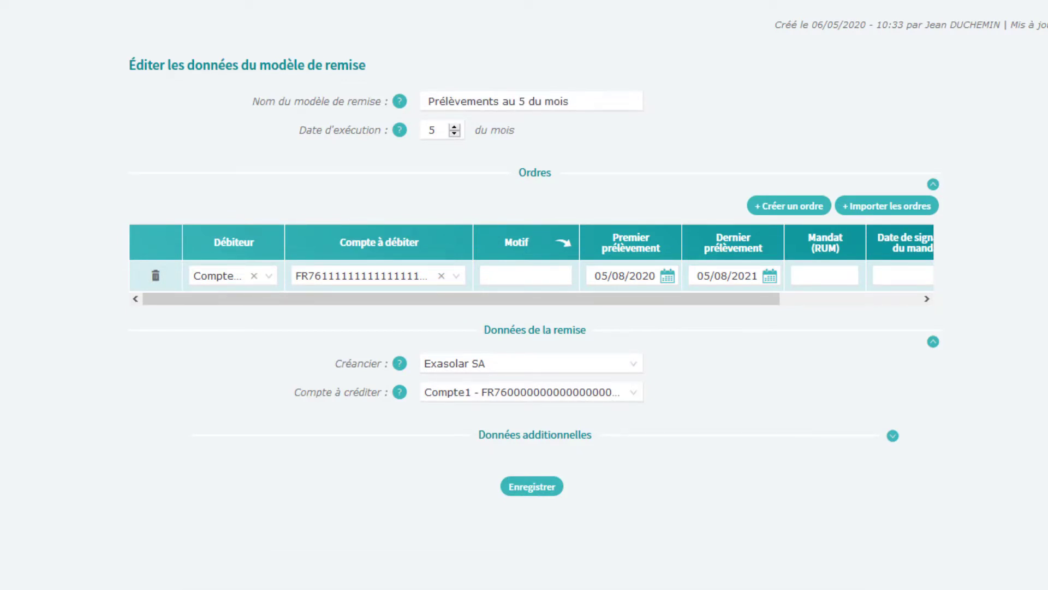
Step: Give the first order mandate 11111, signature date 04/05/2020 and amount 55, then type USD
left_click(832, 276)
type("11111")
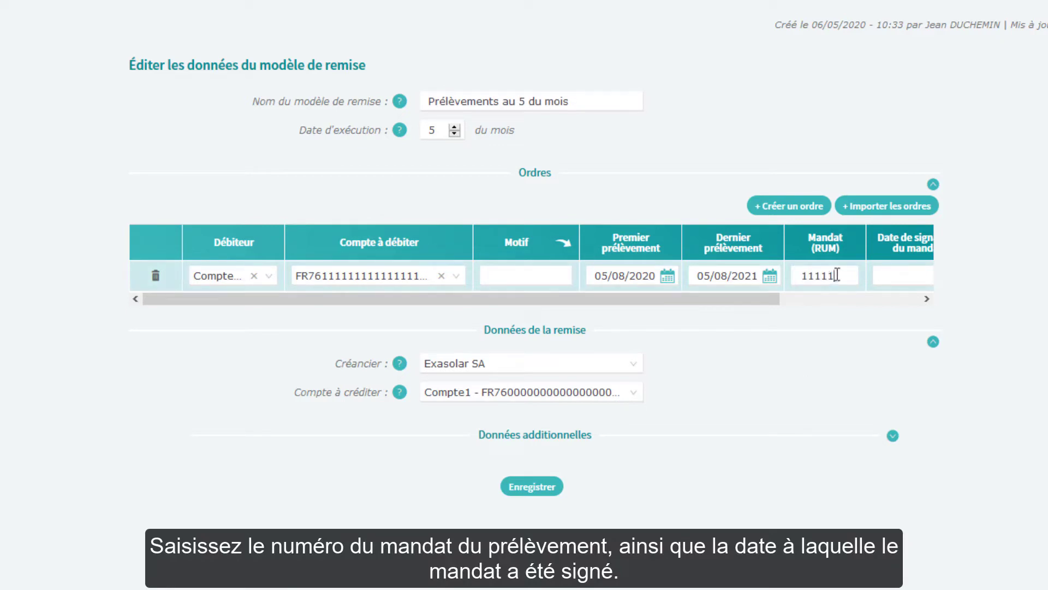
left_click_drag(729, 300, 870, 302)
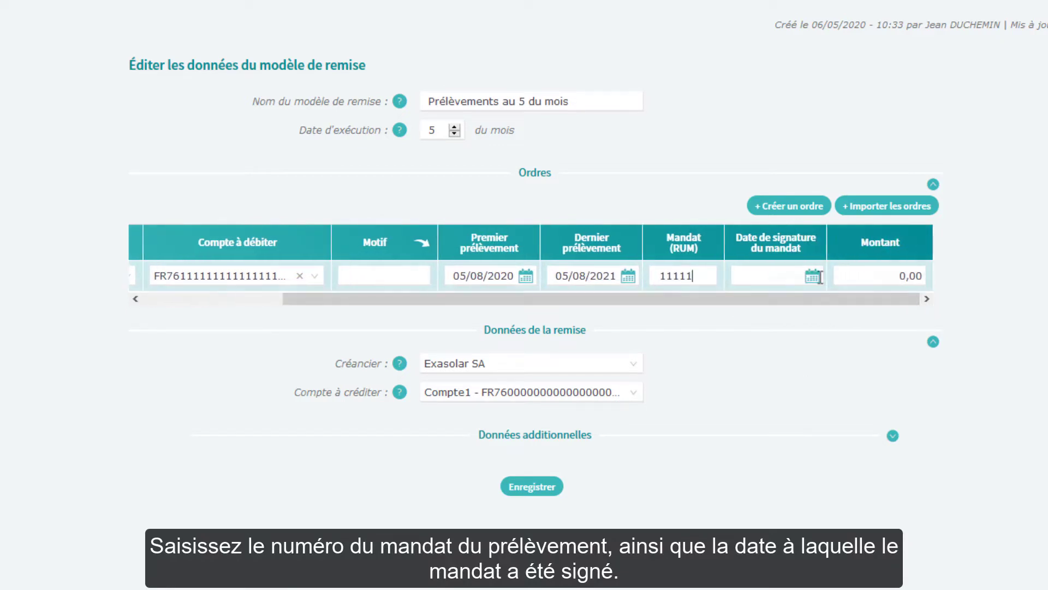
left_click(770, 276)
left_click(769, 387)
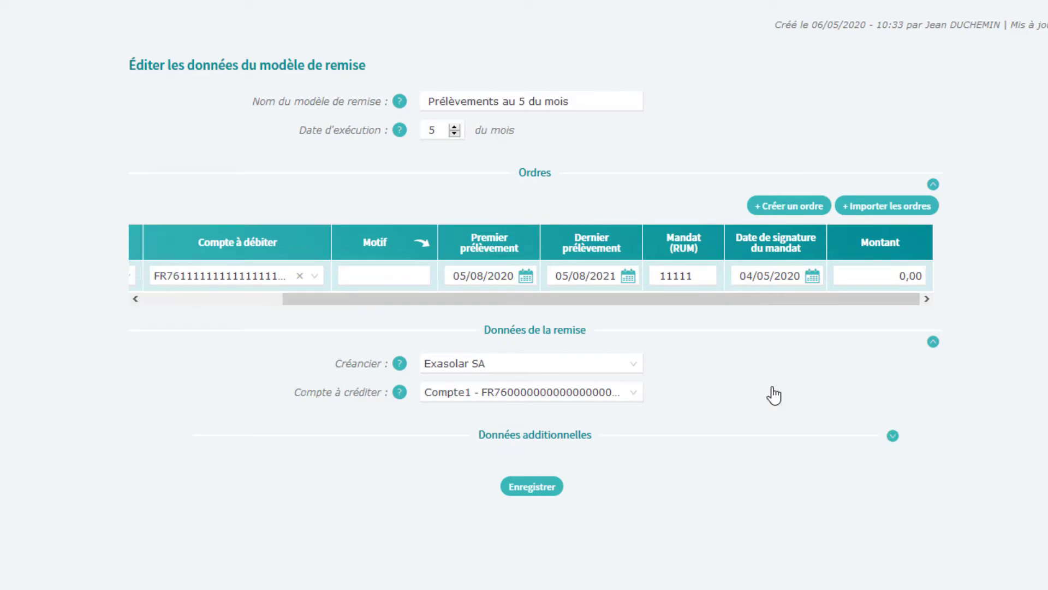
left_click(899, 275)
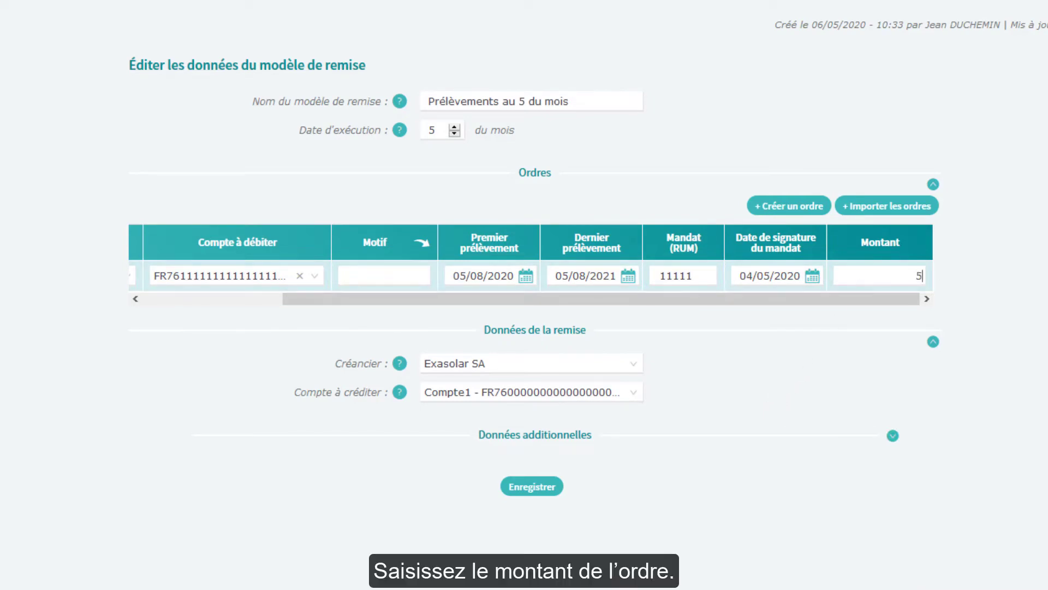
type("55")
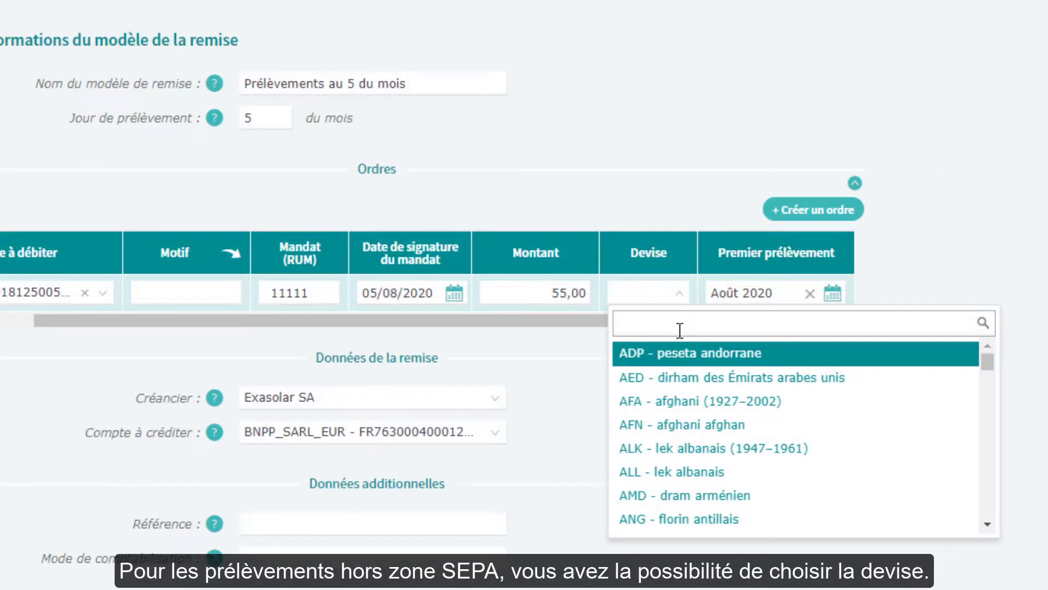
type("USD")
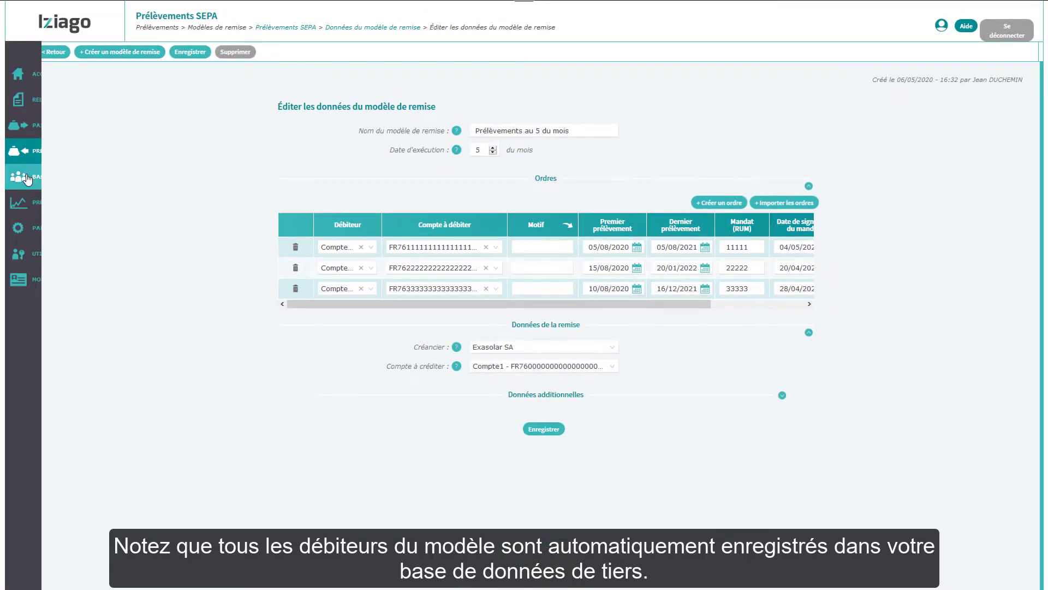
Step: Apply the common reason 'Abonnement téléphonique' to all three orders
left_click(25, 179)
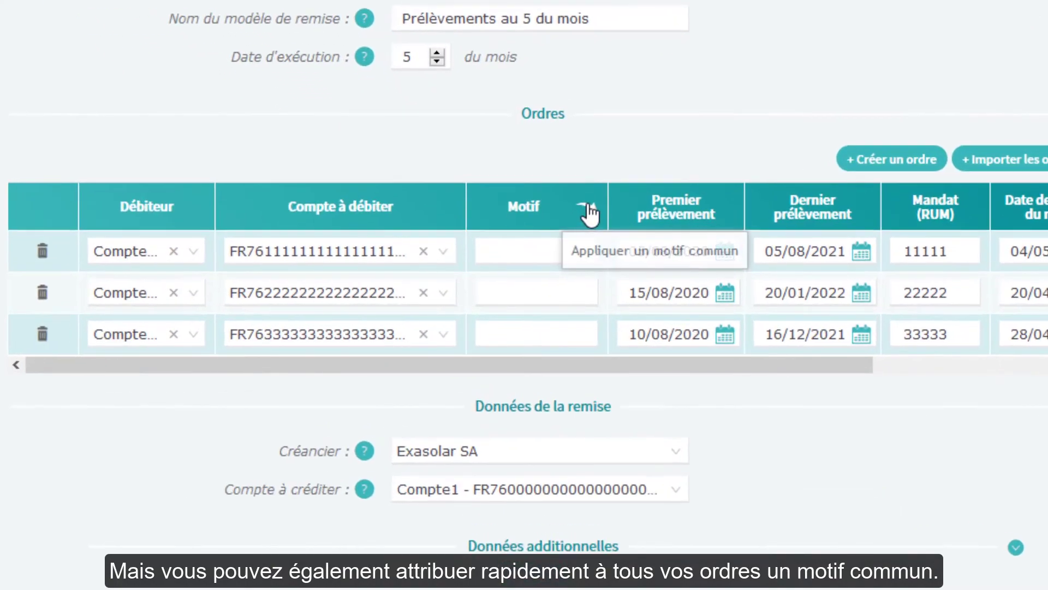
left_click(588, 209)
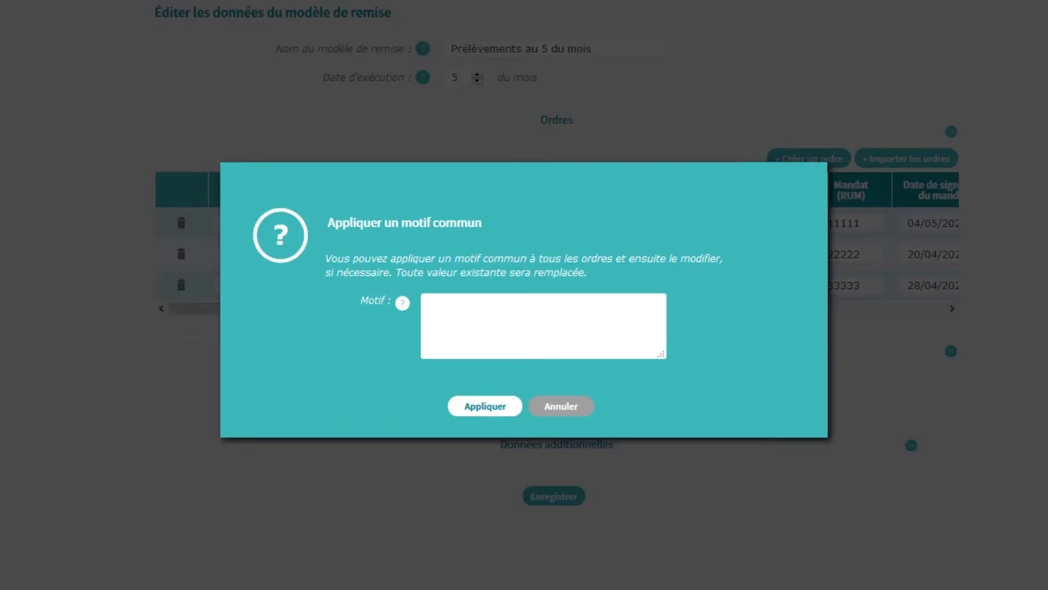
type("Abonnement téléphonique")
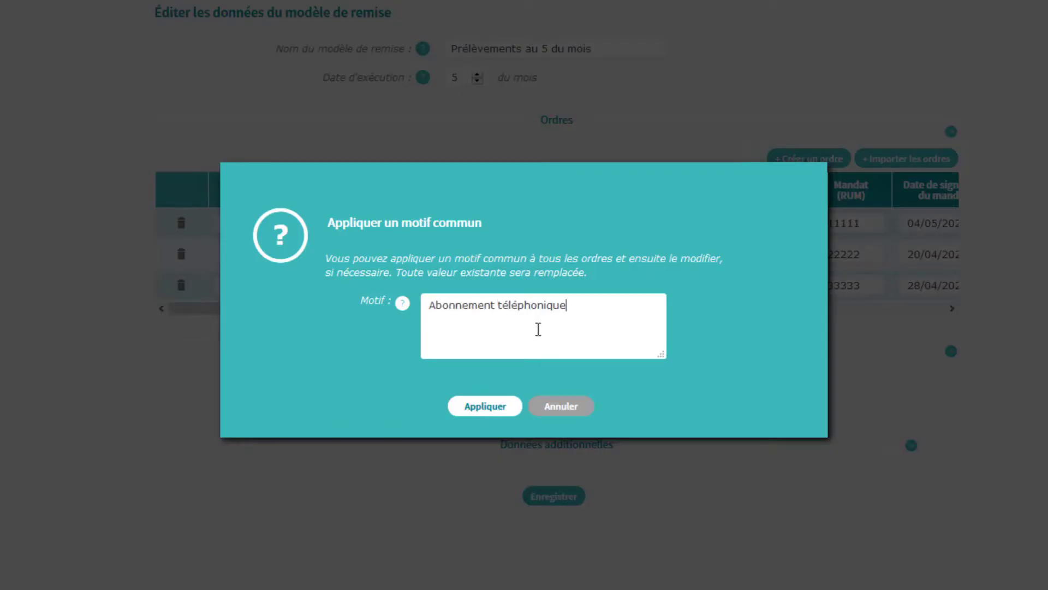
left_click(492, 411)
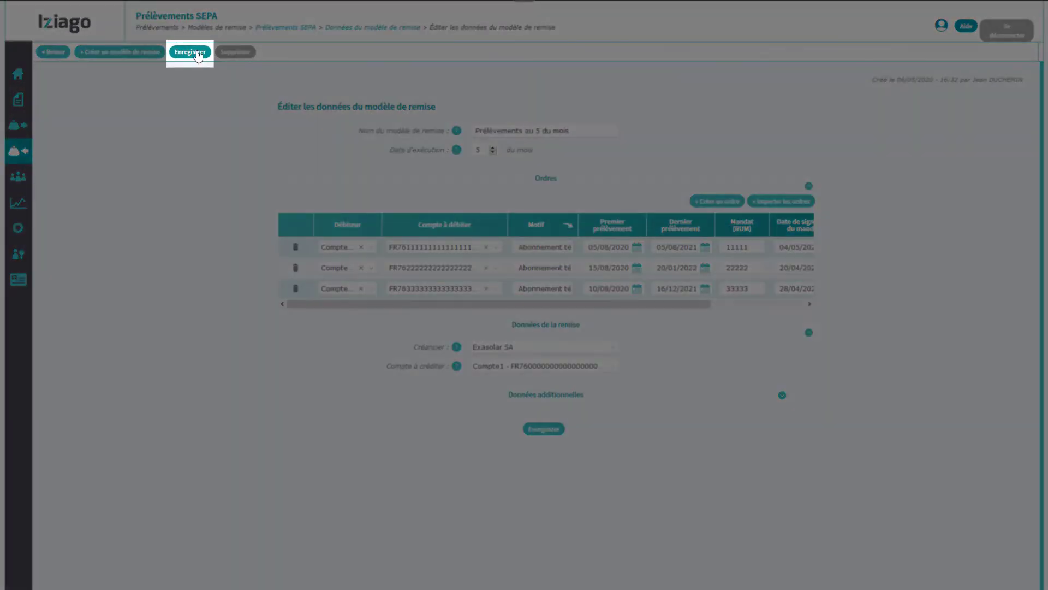
Step: Save the template and go to the direct-debit section
left_click(196, 52)
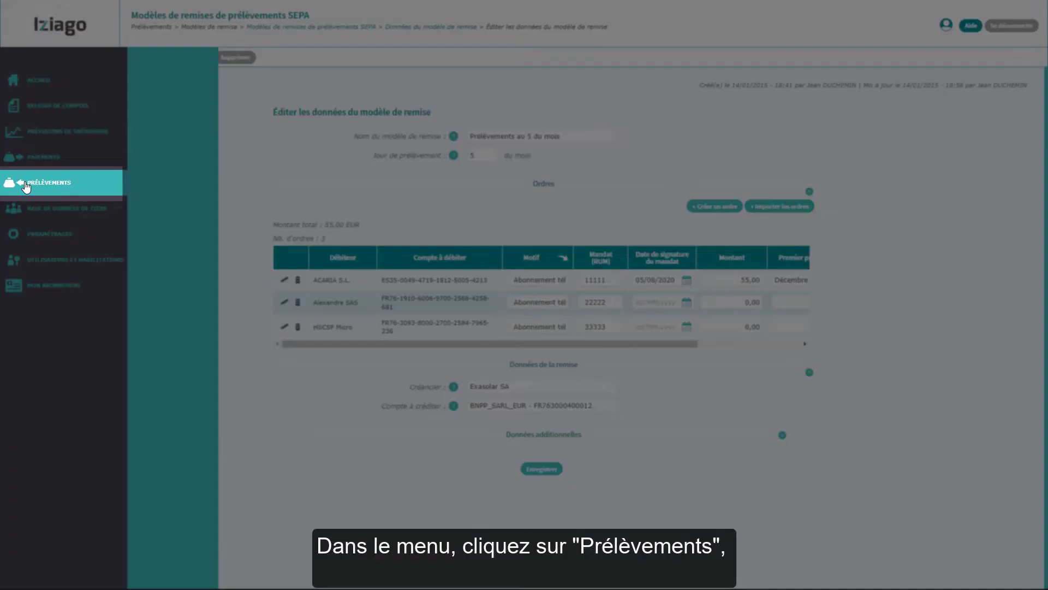
left_click(25, 186)
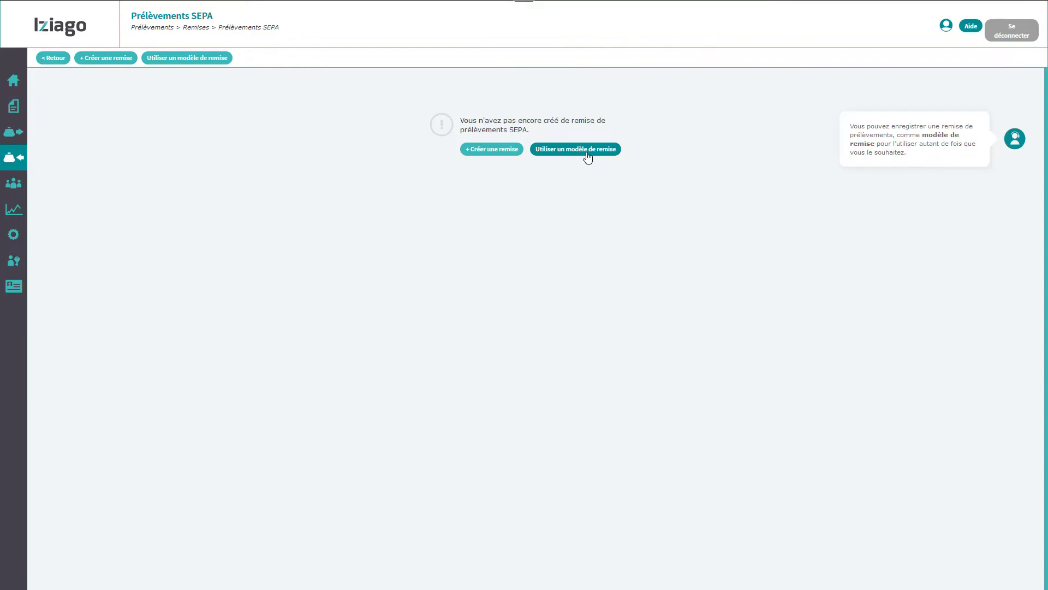
Step: Create a remittance from the 'Prélèvements au 5 du mois' template and save it
left_click(588, 158)
left_click(542, 122)
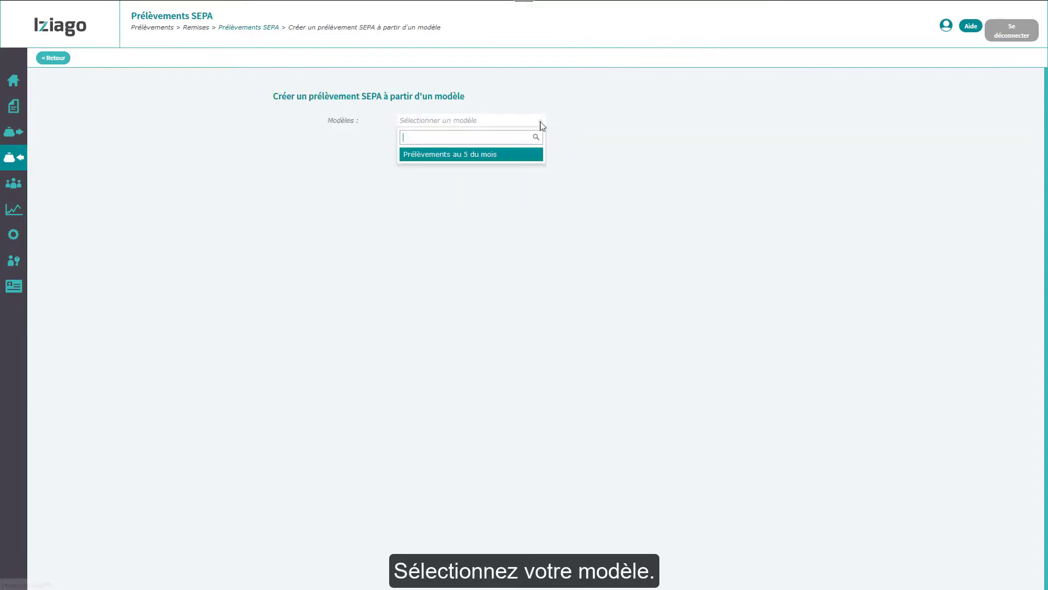
left_click(518, 156)
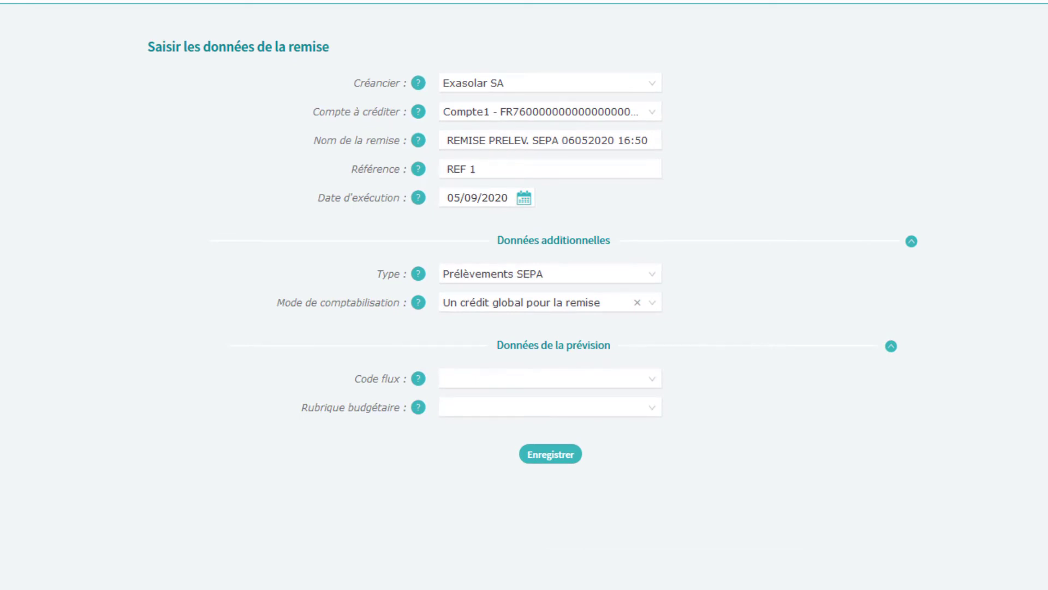
left_click(548, 459)
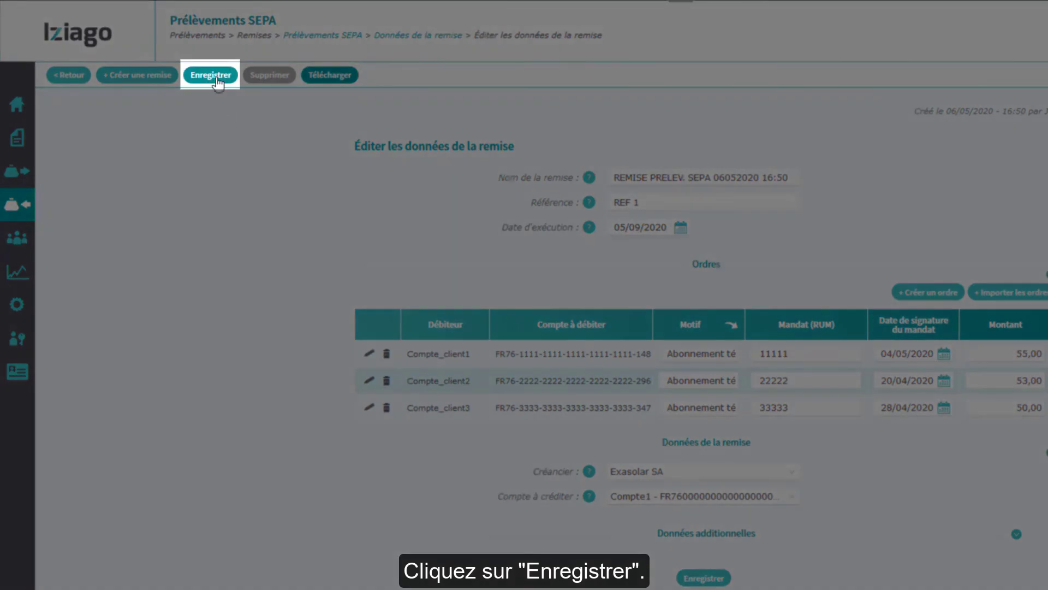
Step: Start the remittance download, saving the SEPA creditor identifier and the suggested bank website
left_click(217, 78)
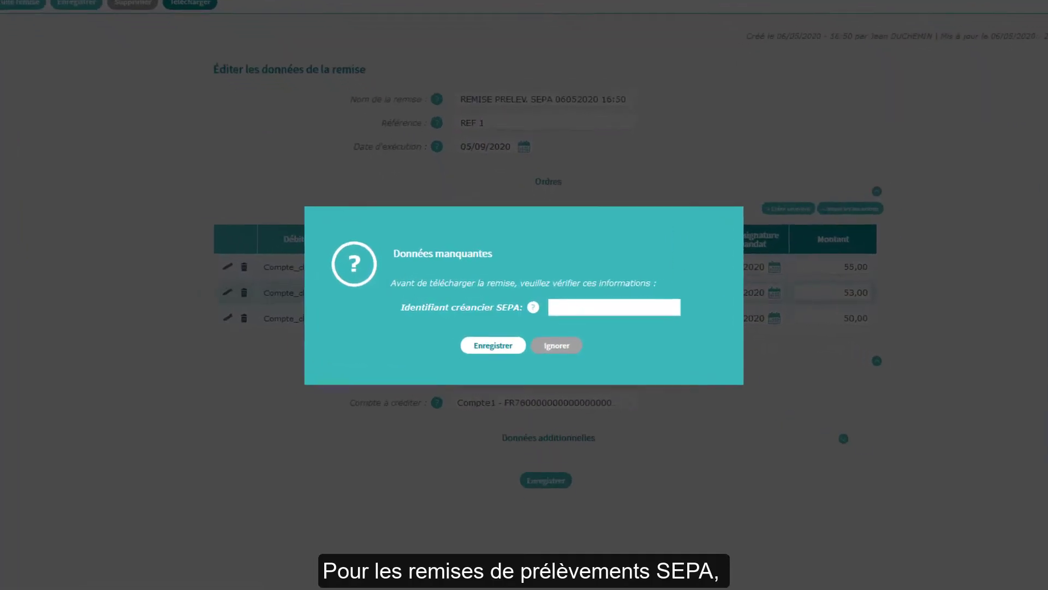
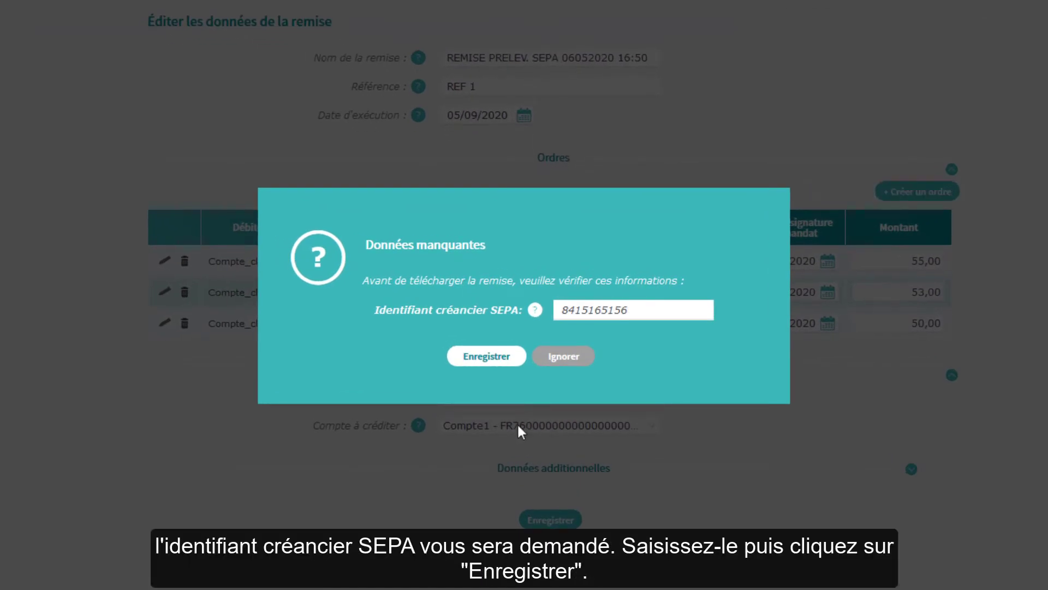
left_click(488, 357)
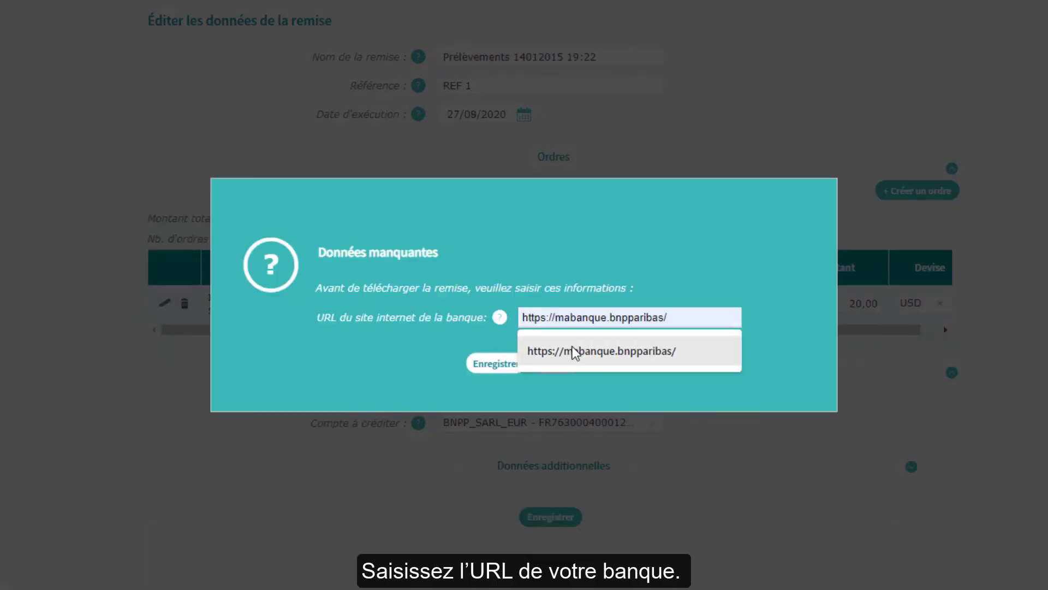
left_click(574, 352)
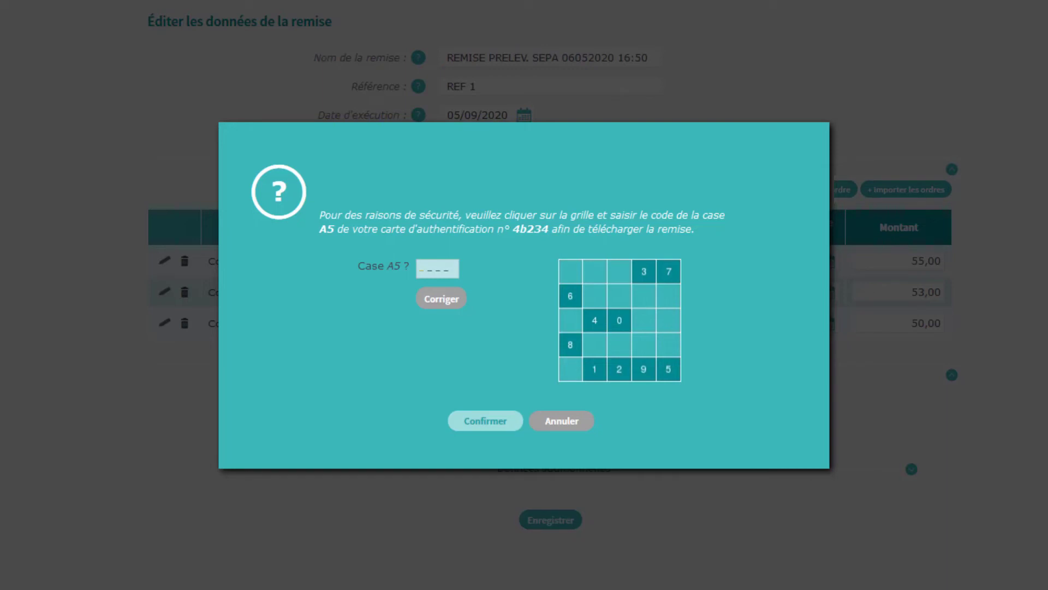
Step: Enter the grid security code, confirm it, and accept saving the remittance file
left_click(595, 321)
left_click(595, 369)
left_click(643, 371)
left_click(667, 275)
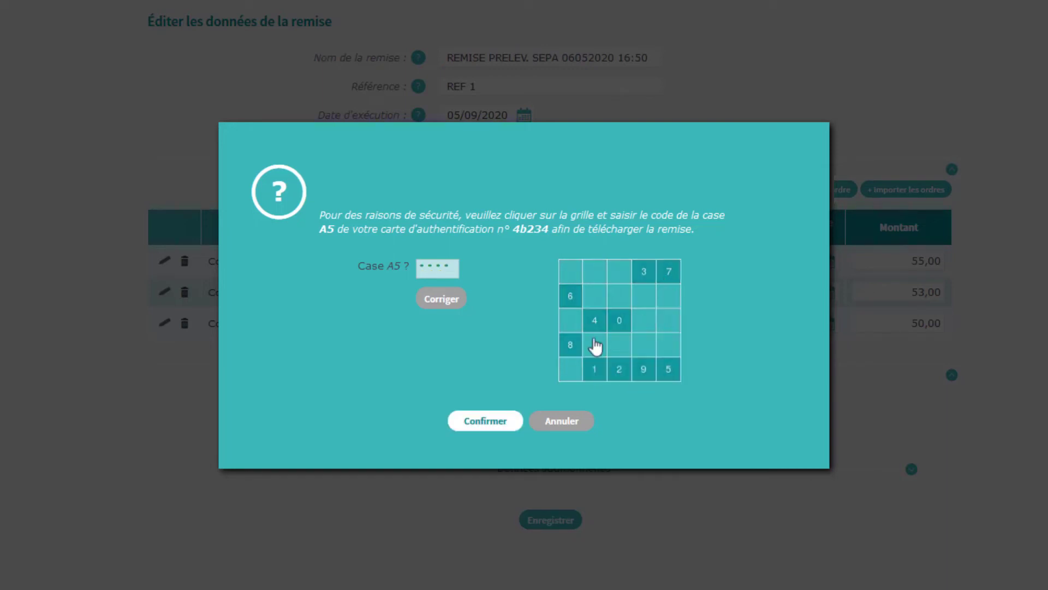
left_click(486, 423)
left_click(330, 380)
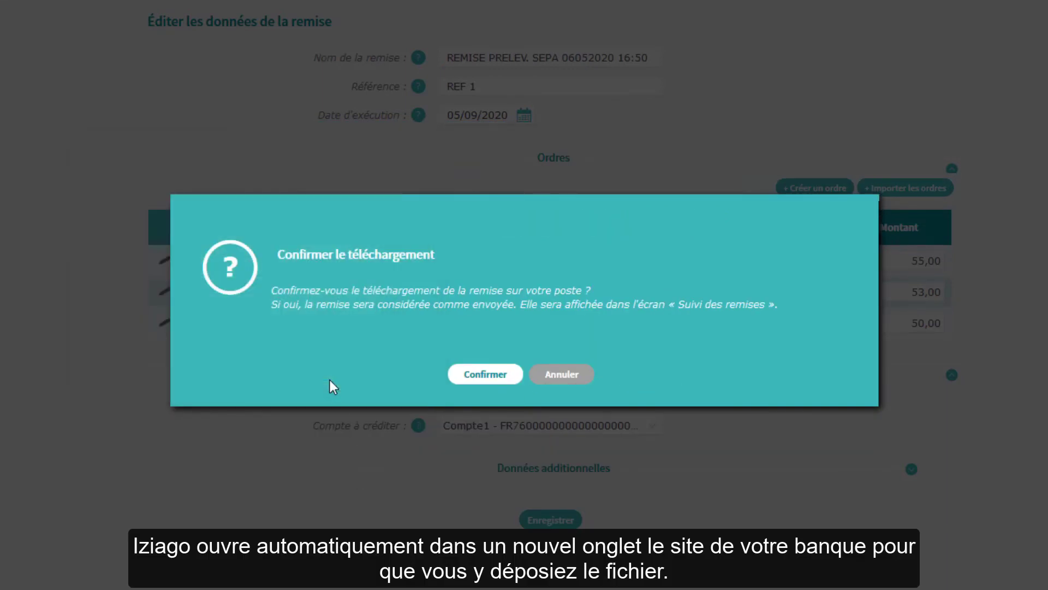
Step: Confirm the remittance download as sent
left_click(488, 373)
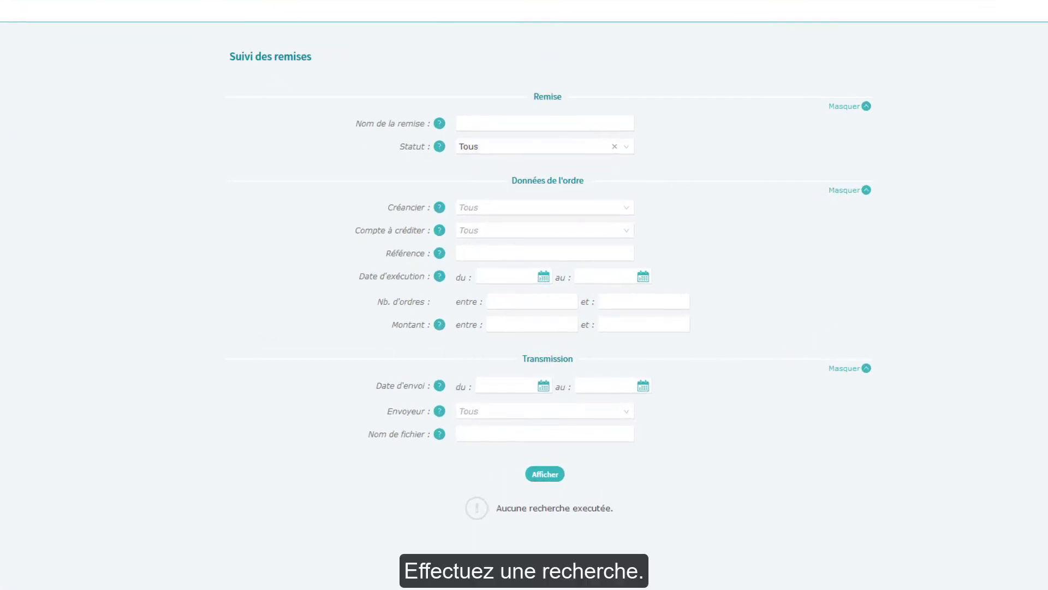
Step: Search tracked remittances filtered by creditor Exasolar SA
left_click(620, 214)
left_click(584, 233)
left_click(545, 474)
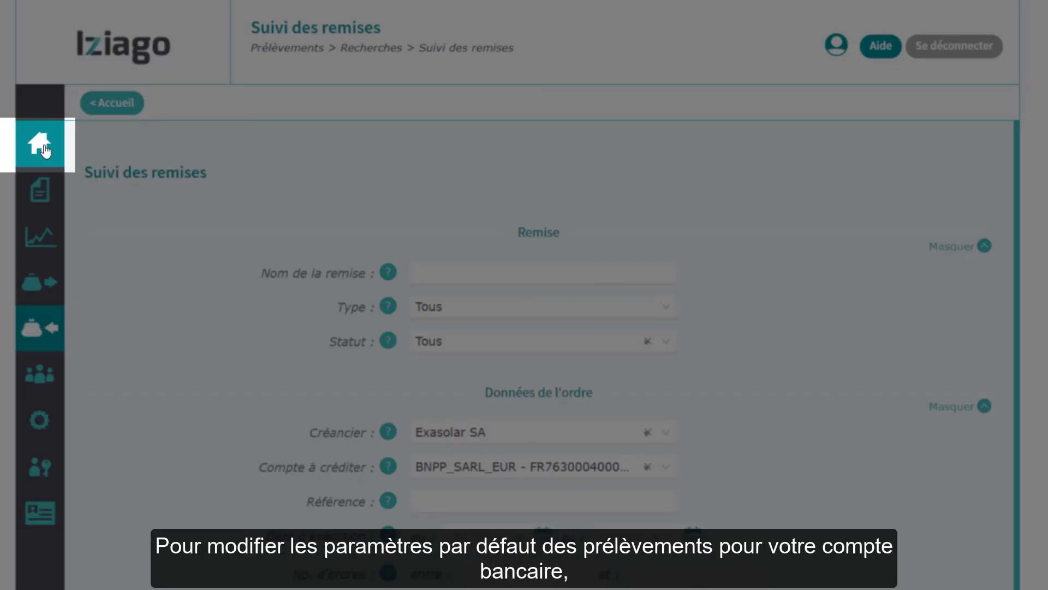
Step: Return to the dashboard and bring its Paramétrages block into view
left_click(45, 151)
scroll(524, 295, "down", 10)
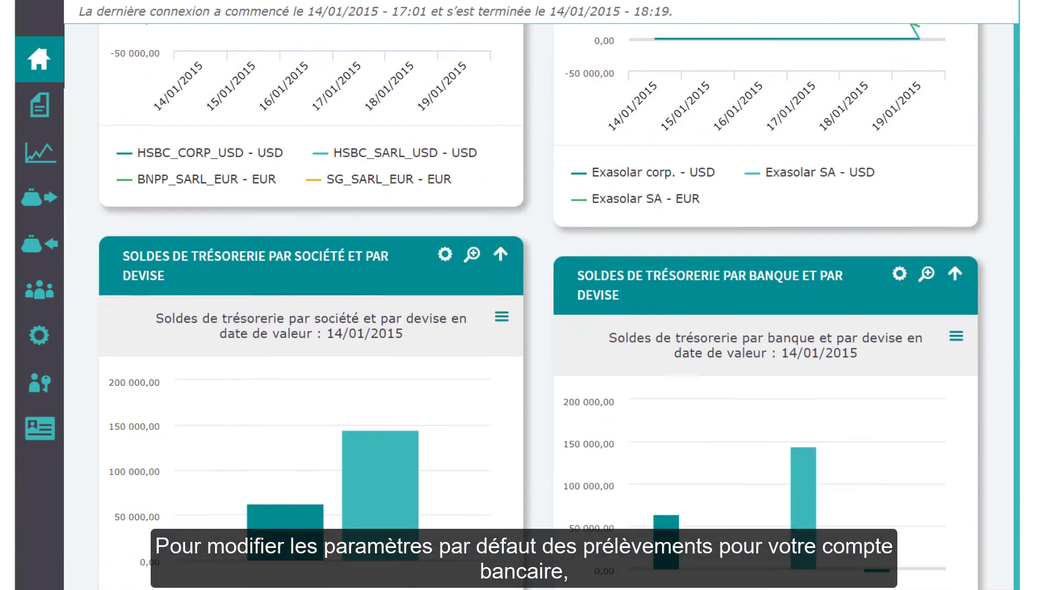
scroll(525, 295, "down", 15)
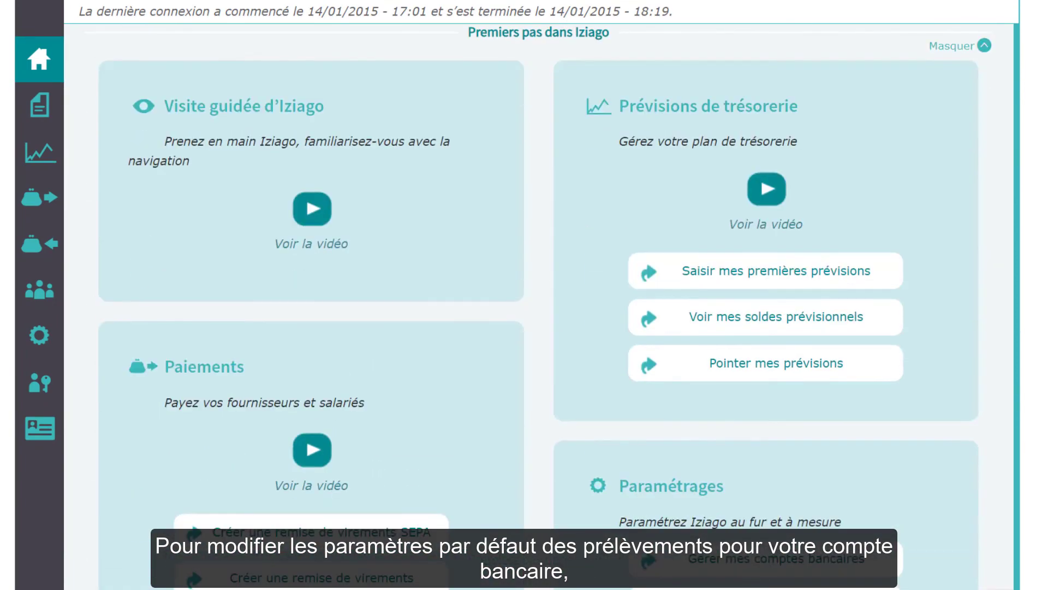
scroll(524, 295, "down", 2)
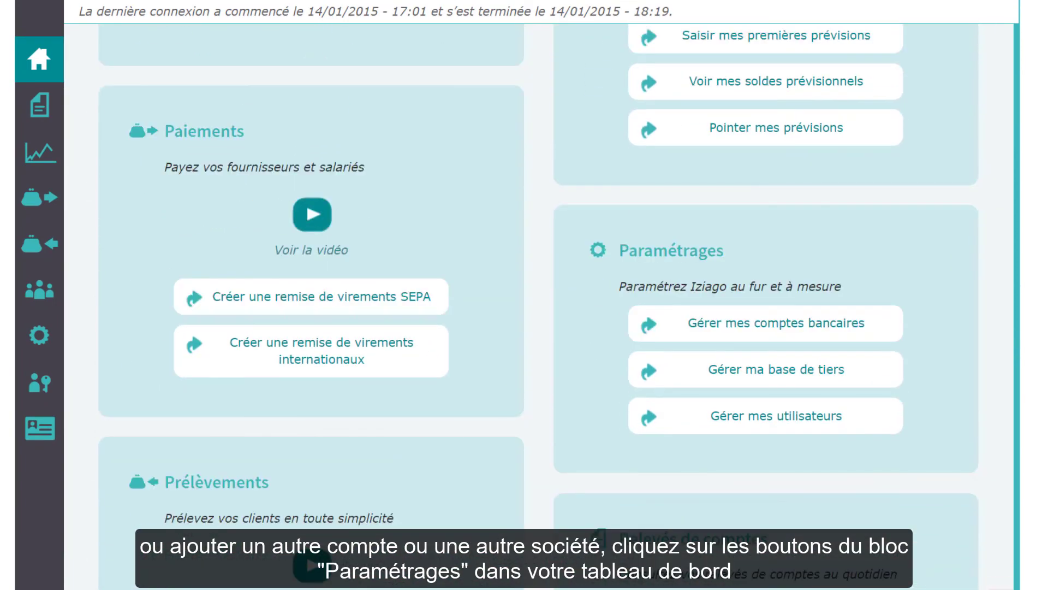